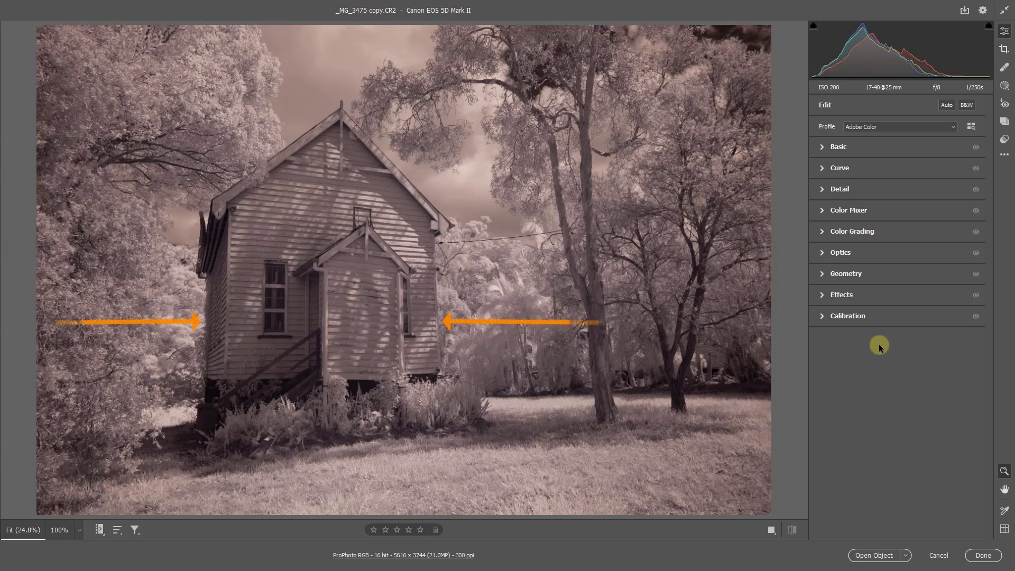
Straighten the building's perspective with the Vertical Upright correction.
{"action": "left_click", "coordinate": [823, 274]}
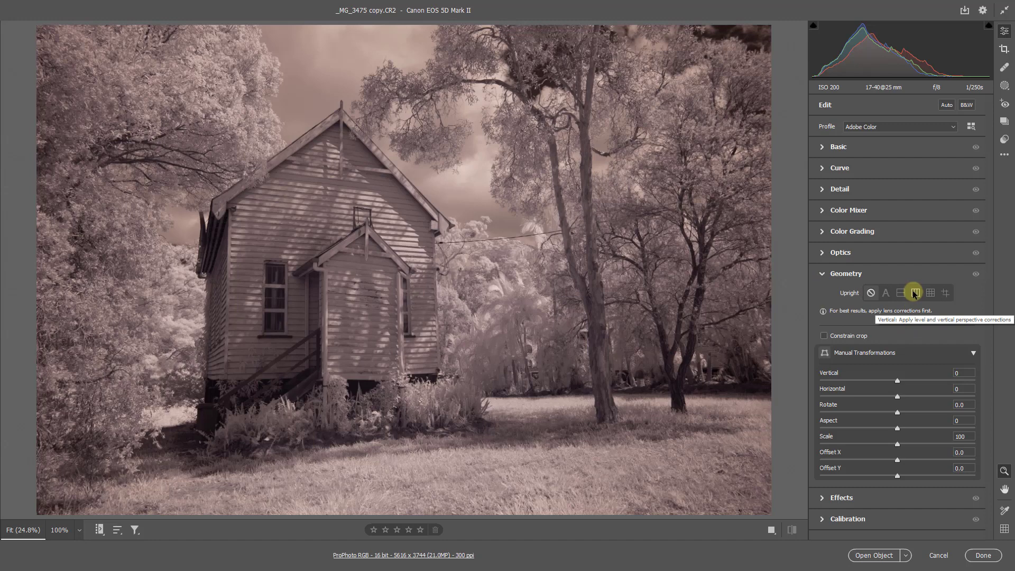
{"action": "left_click", "coordinate": [916, 293]}
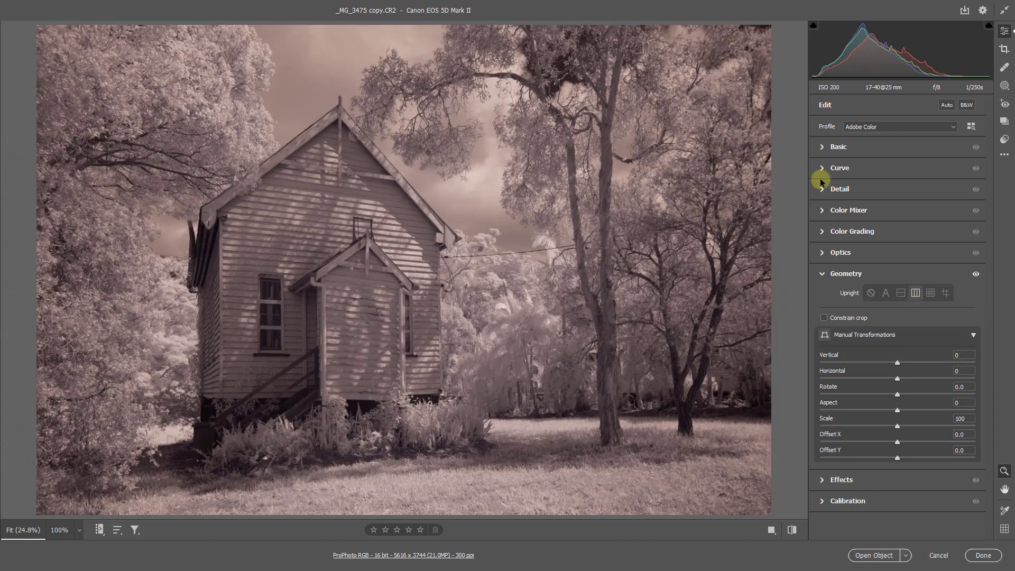
Apply the automatic tone adjustments and set Saturation to -100 to turn the photo black and white.
{"action": "left_click", "coordinate": [822, 148]}
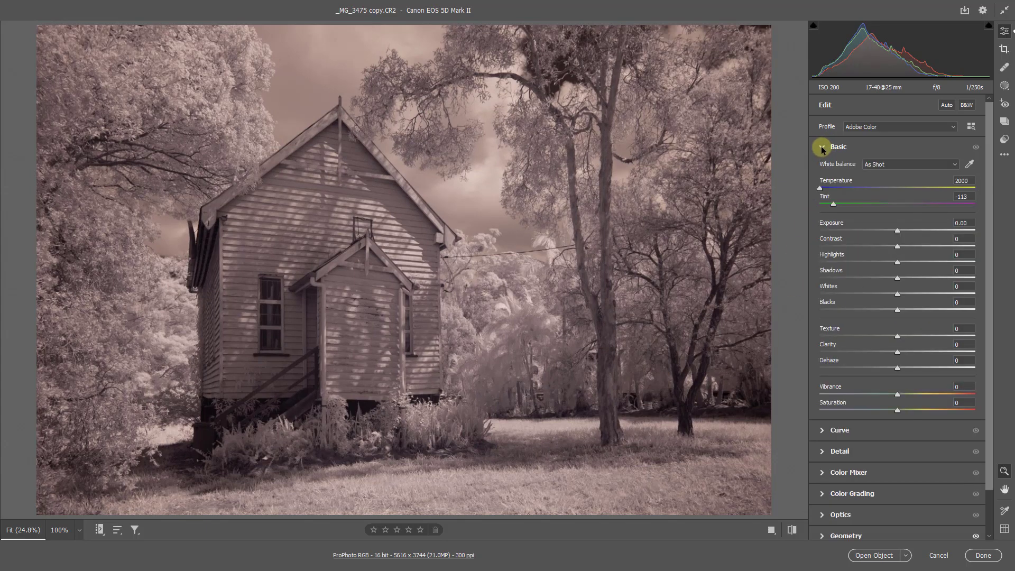
{"action": "left_click", "coordinate": [948, 106]}
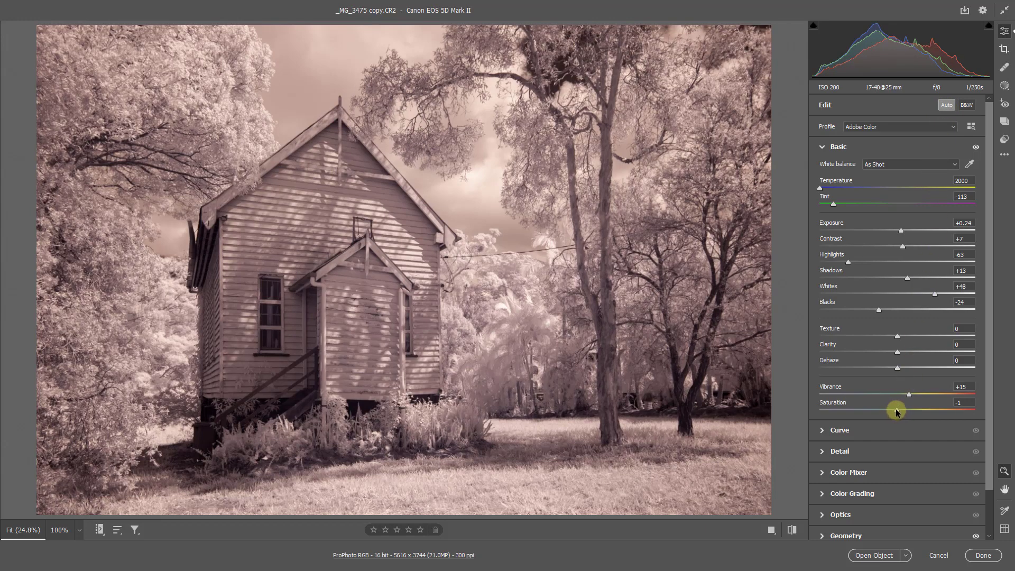
{"action": "left_click_drag", "start_coordinate": [898, 412], "coordinate": [821, 410]}
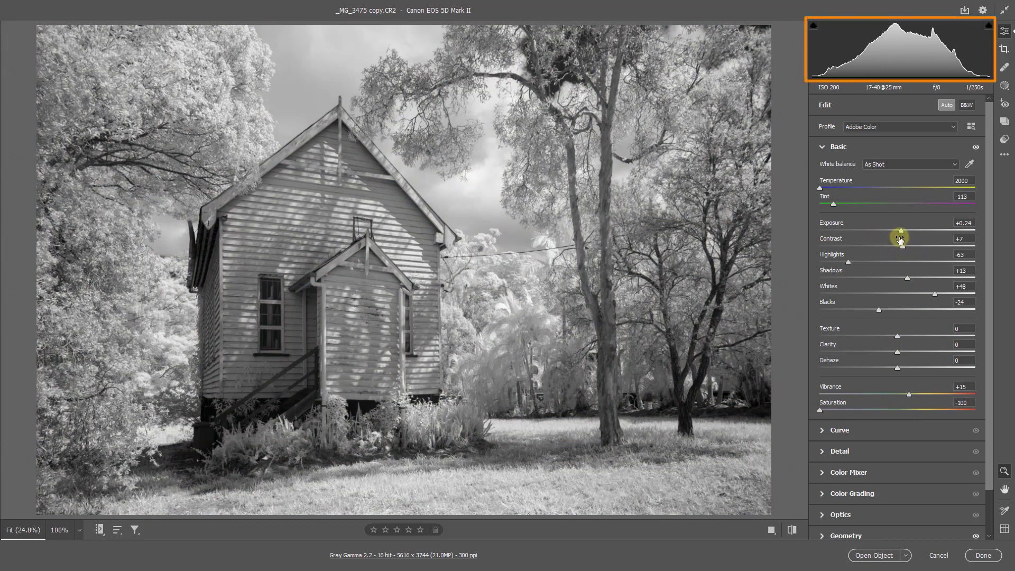
Set the photo's global Exposure to -0.10, Clarity to +37 and Dehaze to +16.
{"action": "left_click_drag", "start_coordinate": [901, 231], "coordinate": [895, 232]}
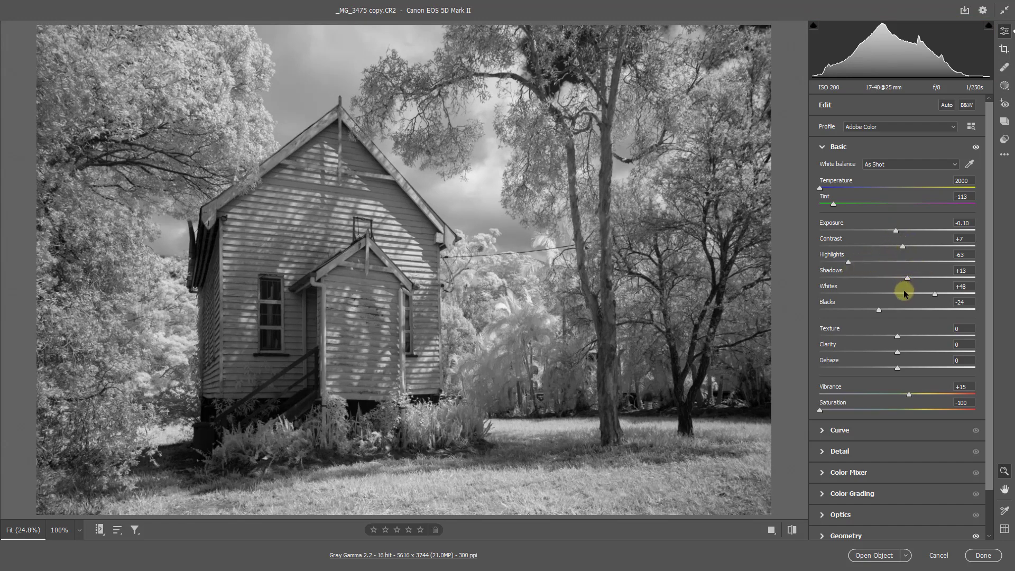
{"action": "left_click", "coordinate": [929, 354]}
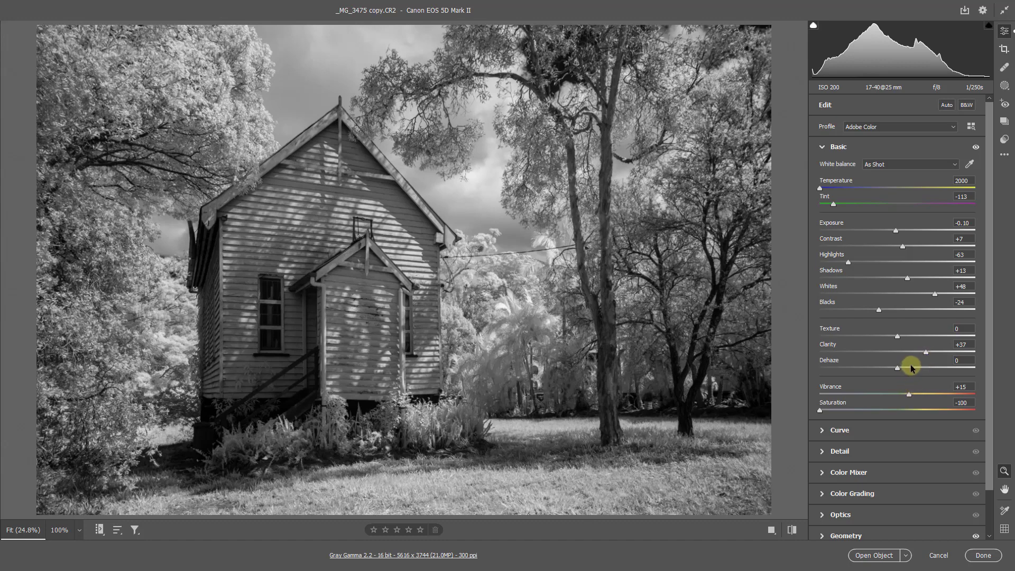
{"action": "left_click", "coordinate": [911, 365]}
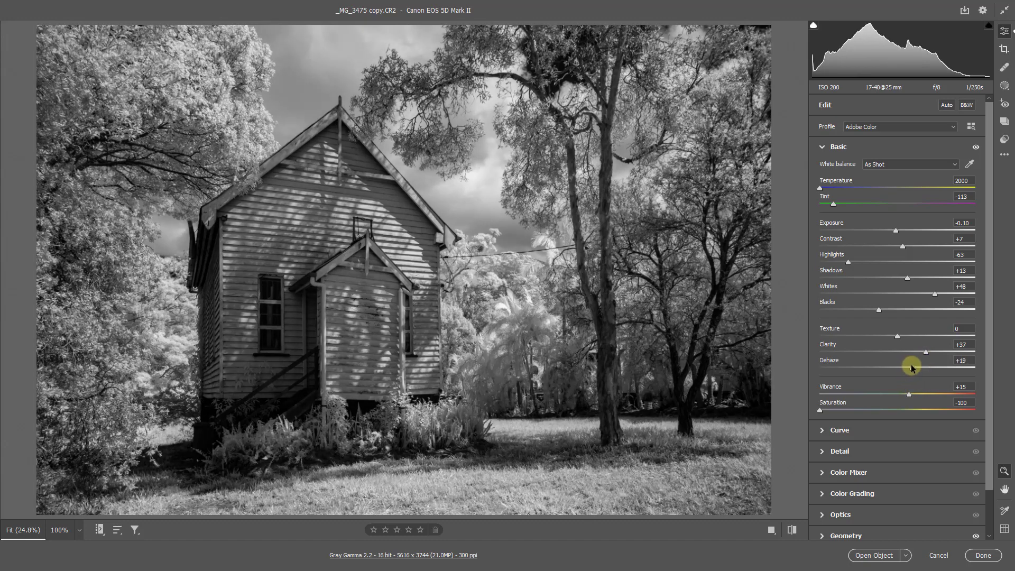
{"action": "left_click_drag", "start_coordinate": [911, 364], "coordinate": [909, 364]}
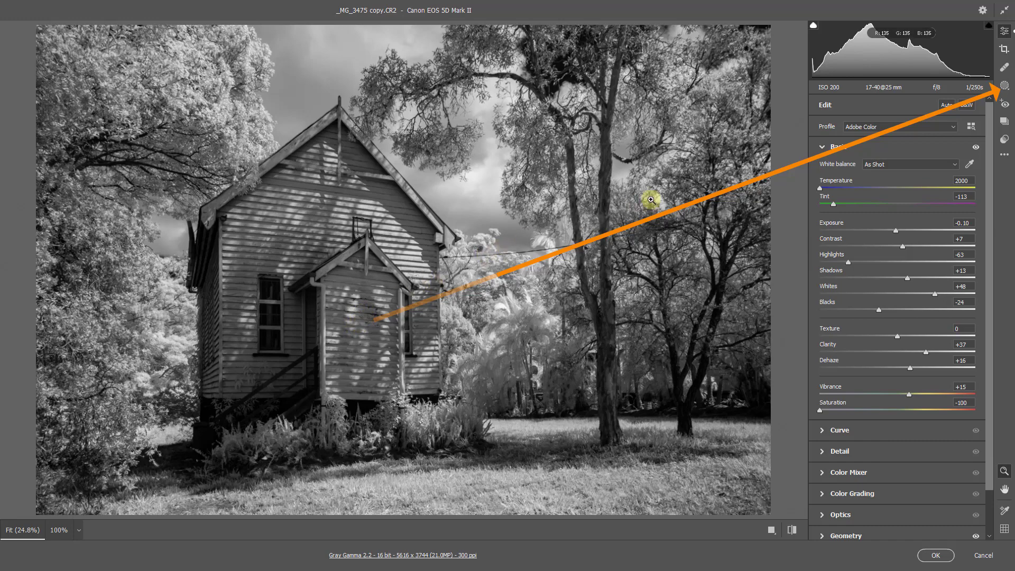
Add a linear gradient mask rising over the foreground grass with Highlights -82 and Exposure -0.75.
{"action": "left_click", "coordinate": [1005, 86]}
{"action": "left_click", "coordinate": [843, 187]}
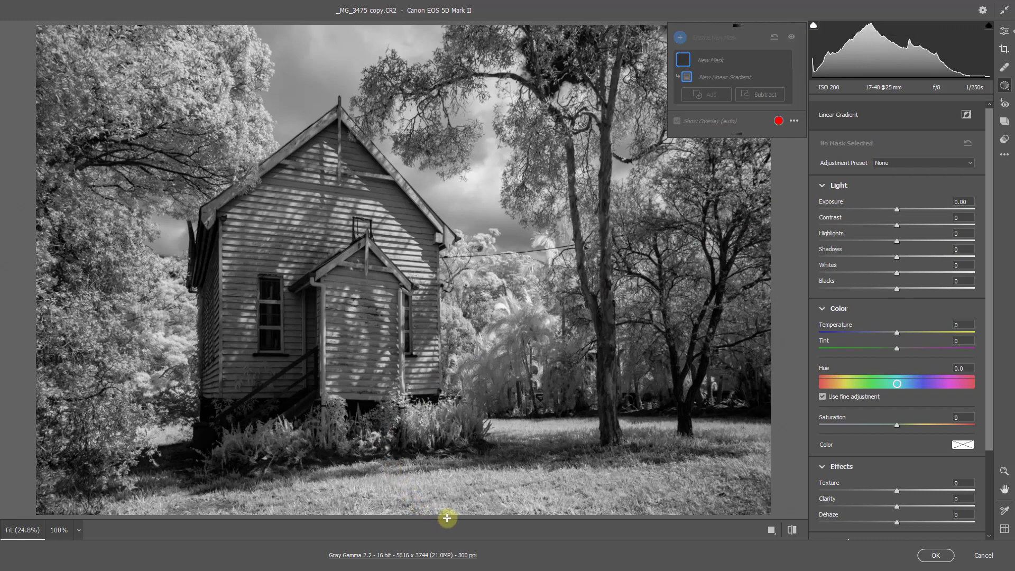
{"action": "left_click_drag", "start_coordinate": [447, 517], "coordinate": [441, 435]}
{"action": "left_click_drag", "start_coordinate": [846, 239], "coordinate": [834, 239]}
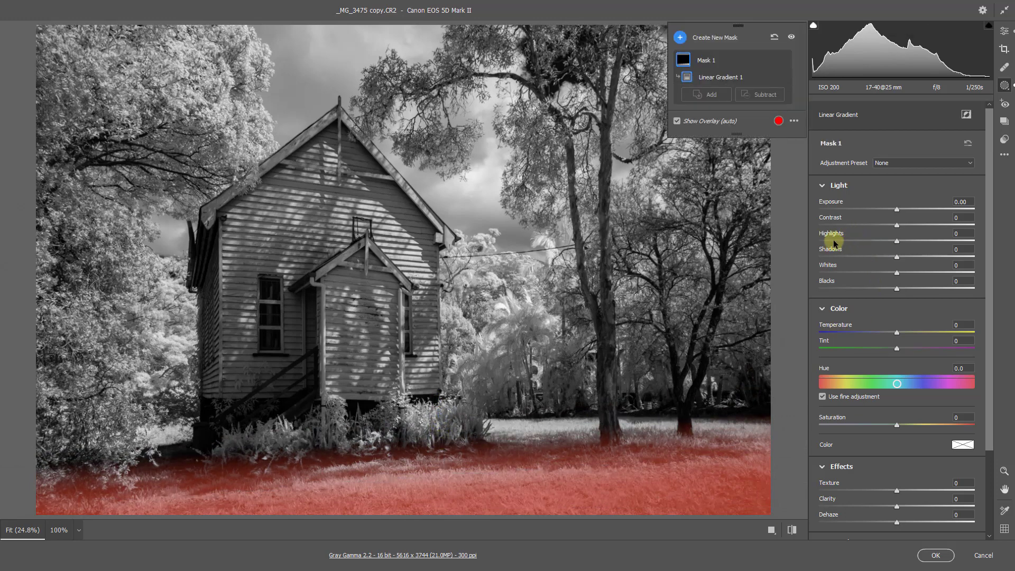
{"action": "left_click_drag", "start_coordinate": [895, 211], "coordinate": [881, 210]}
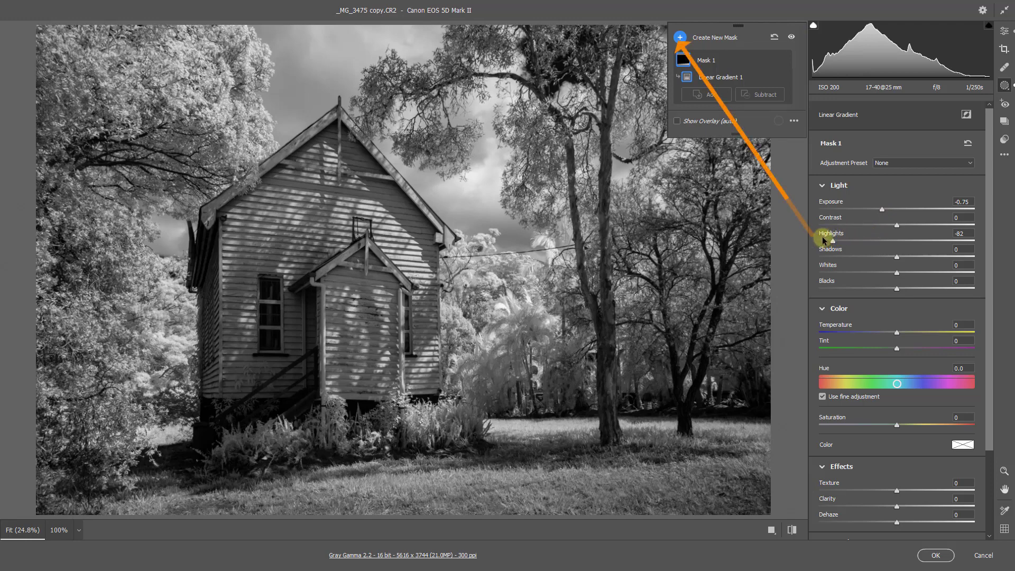
Paint a new brush mask over the dark areas beneath the right-hand trees and in front of the house, with Shadows +29 and Exposure +0.75.
{"action": "left_click", "coordinate": [680, 38]}
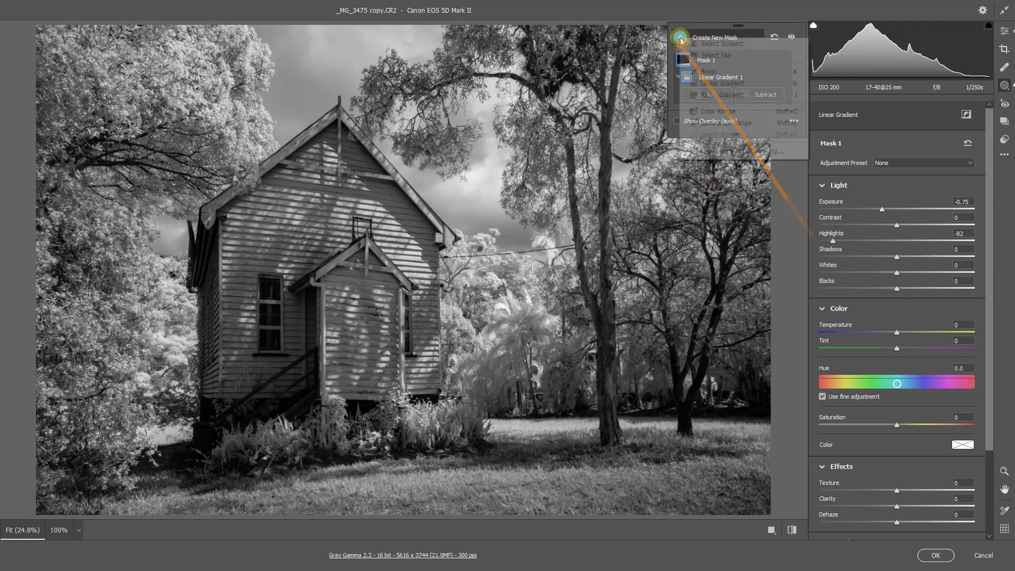
{"action": "left_click", "coordinate": [708, 71]}
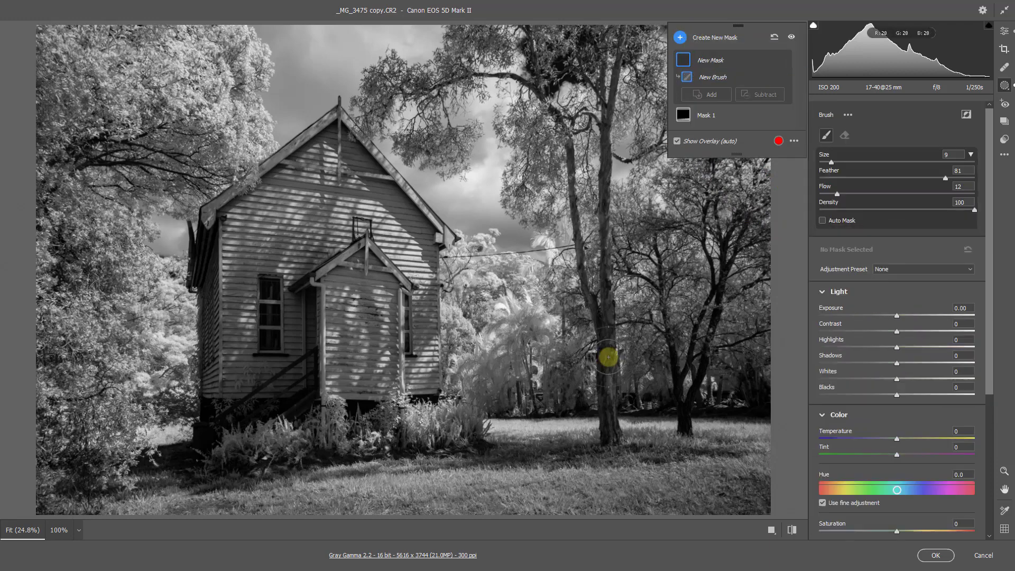
{"action": "mouse_move", "coordinate": [503, 396]}
{"action": "left_mouse_down"}
{"action": "mouse_move", "coordinate": [764, 390]}
{"action": "mouse_move", "coordinate": [632, 385]}
{"action": "mouse_move", "coordinate": [696, 377]}
{"action": "mouse_move", "coordinate": [507, 415]}
{"action": "left_mouse_up"}
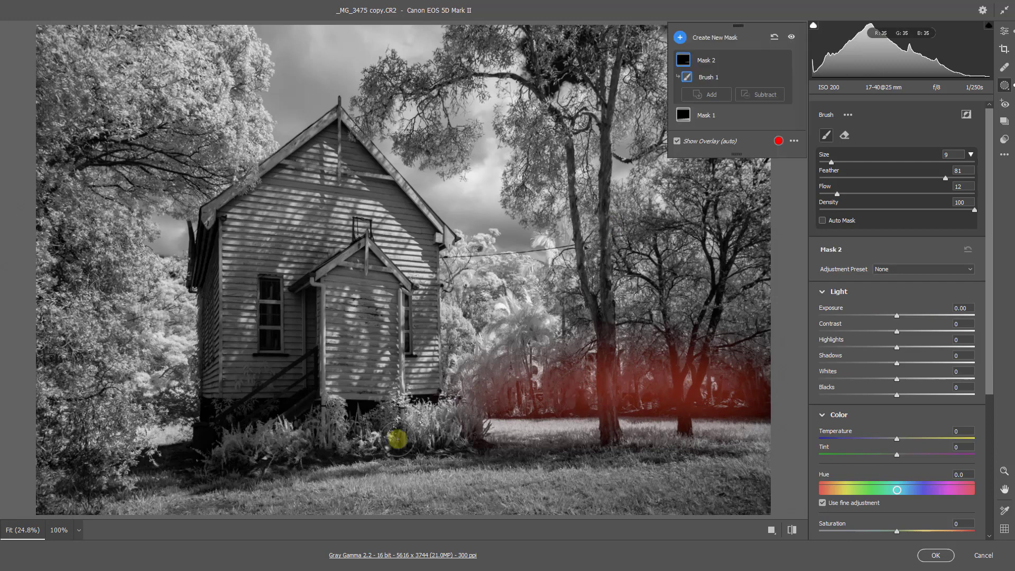
{"action": "mouse_move", "coordinate": [398, 439]}
{"action": "left_mouse_down"}
{"action": "mouse_move", "coordinate": [189, 425]}
{"action": "mouse_move", "coordinate": [262, 419]}
{"action": "mouse_move", "coordinate": [232, 445]}
{"action": "mouse_move", "coordinate": [180, 452]}
{"action": "mouse_move", "coordinate": [377, 442]}
{"action": "left_mouse_up"}
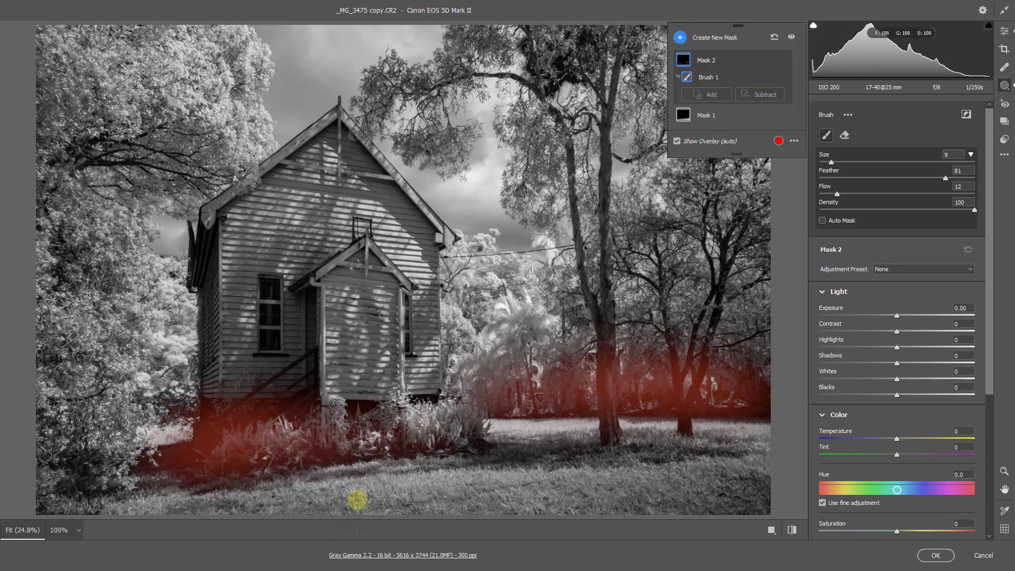
{"action": "left_click", "coordinate": [920, 364]}
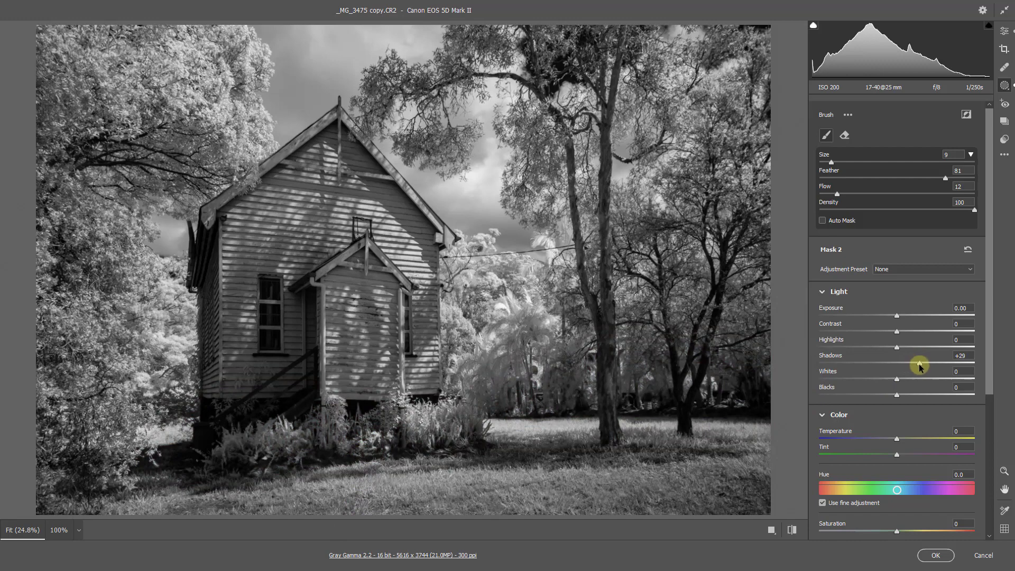
{"action": "left_click", "coordinate": [911, 316]}
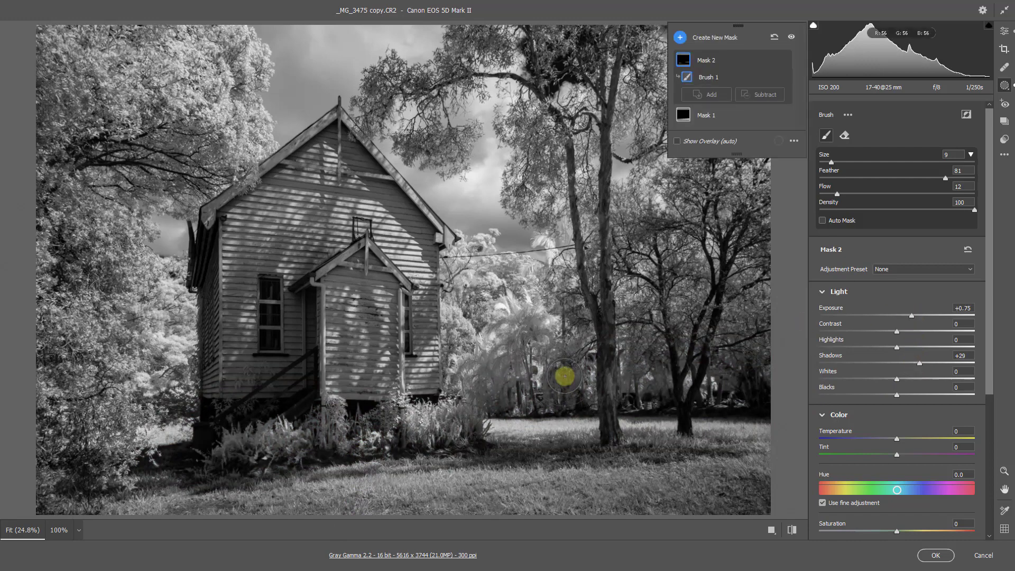
Extend the shadow-lifting mask over more of the dark areas with a size 6 brush and raise its Exposure to +0.95.
{"action": "key", "text": "bracketleft"}
{"action": "key", "text": "bracketleft"}
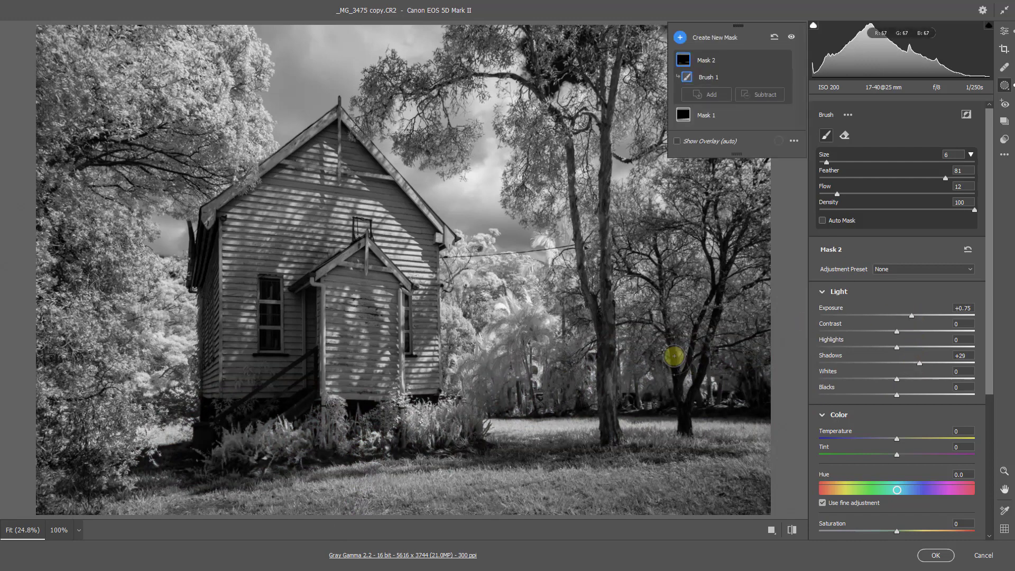
{"action": "left_click_drag", "start_coordinate": [738, 356], "coordinate": [694, 317]}
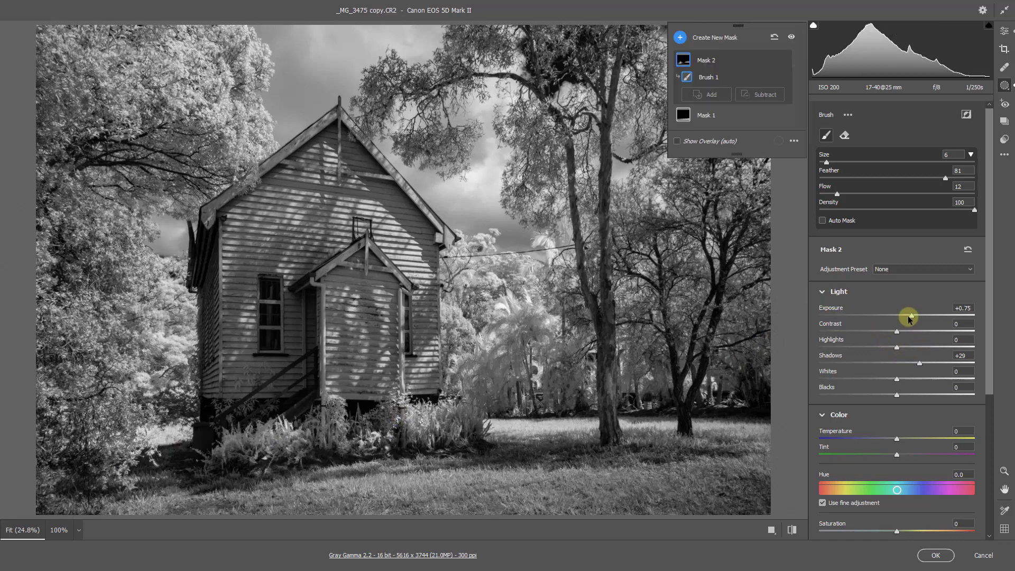
{"action": "mouse_move", "coordinate": [913, 317]}
{"action": "left_mouse_down"}
{"action": "mouse_move", "coordinate": [902, 316]}
{"action": "mouse_move", "coordinate": [915, 320]}
{"action": "left_mouse_up"}
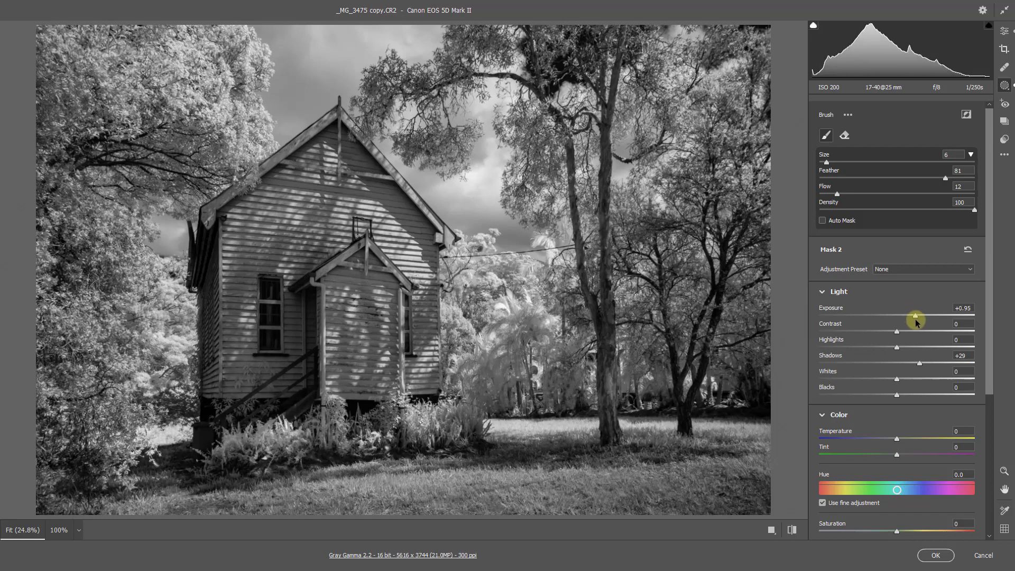
{"action": "mouse_move", "coordinate": [583, 372]}
{"action": "left_mouse_down"}
{"action": "mouse_move", "coordinate": [770, 338]}
{"action": "mouse_move", "coordinate": [722, 306]}
{"action": "mouse_move", "coordinate": [641, 376]}
{"action": "mouse_move", "coordinate": [550, 397]}
{"action": "mouse_move", "coordinate": [600, 430]}
{"action": "mouse_move", "coordinate": [182, 425]}
{"action": "mouse_move", "coordinate": [246, 418]}
{"action": "mouse_move", "coordinate": [204, 249]}
{"action": "mouse_move", "coordinate": [239, 360]}
{"action": "mouse_move", "coordinate": [287, 409]}
{"action": "mouse_move", "coordinate": [270, 429]}
{"action": "mouse_move", "coordinate": [124, 471]}
{"action": "mouse_move", "coordinate": [5, 491]}
{"action": "mouse_move", "coordinate": [438, 440]}
{"action": "mouse_move", "coordinate": [515, 442]}
{"action": "mouse_move", "coordinate": [414, 382]}
{"action": "left_mouse_up"}
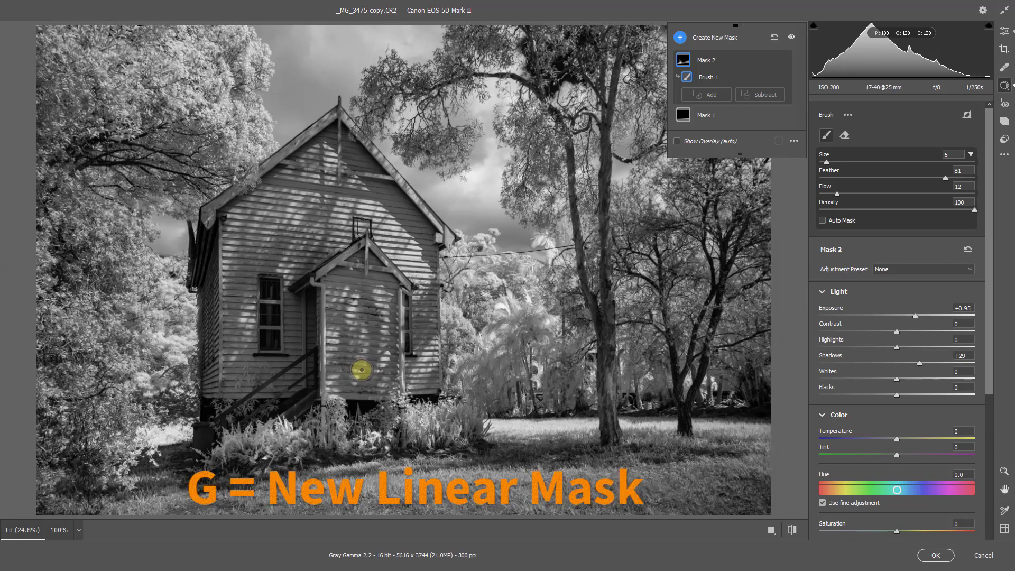
Add a linear gradient mask from the photo's left edge to the house's right wall and lower its Highlights and Exposure.
{"action": "key", "text": "g"}
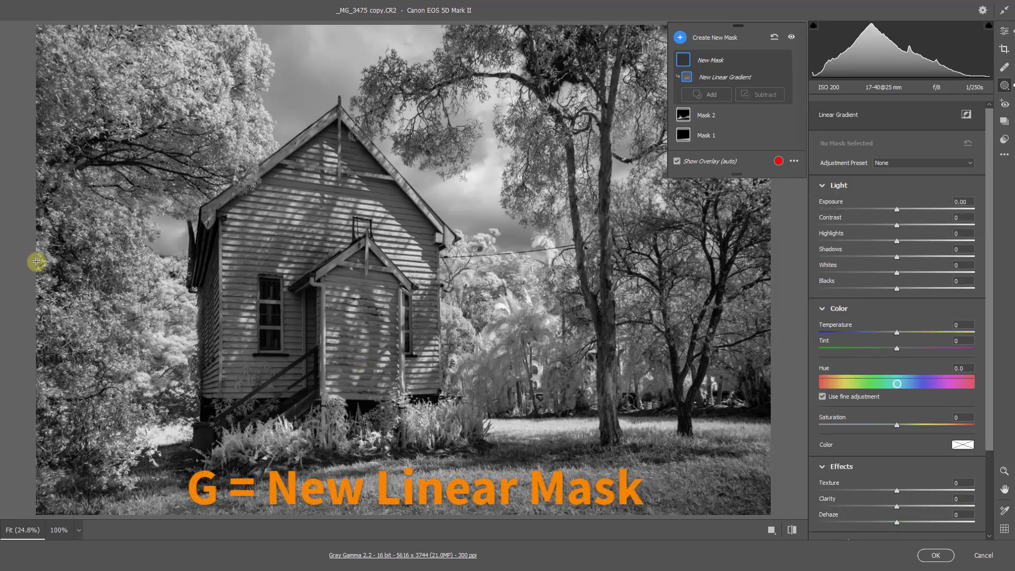
{"action": "left_click_drag", "start_coordinate": [36, 261], "coordinate": [445, 265]}
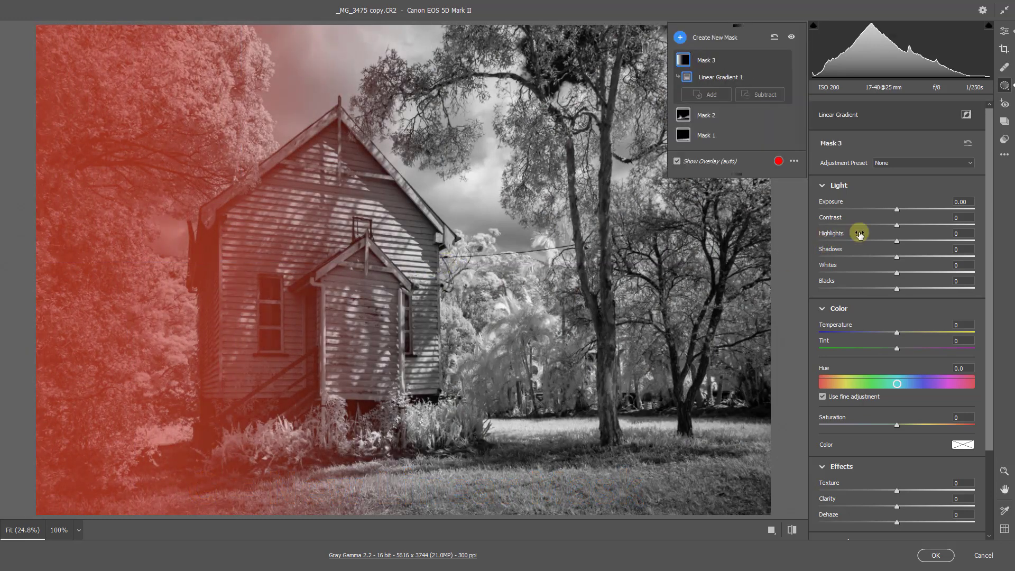
{"action": "left_click_drag", "start_coordinate": [897, 241], "coordinate": [876, 243]}
{"action": "left_click_drag", "start_coordinate": [894, 207], "coordinate": [885, 212]}
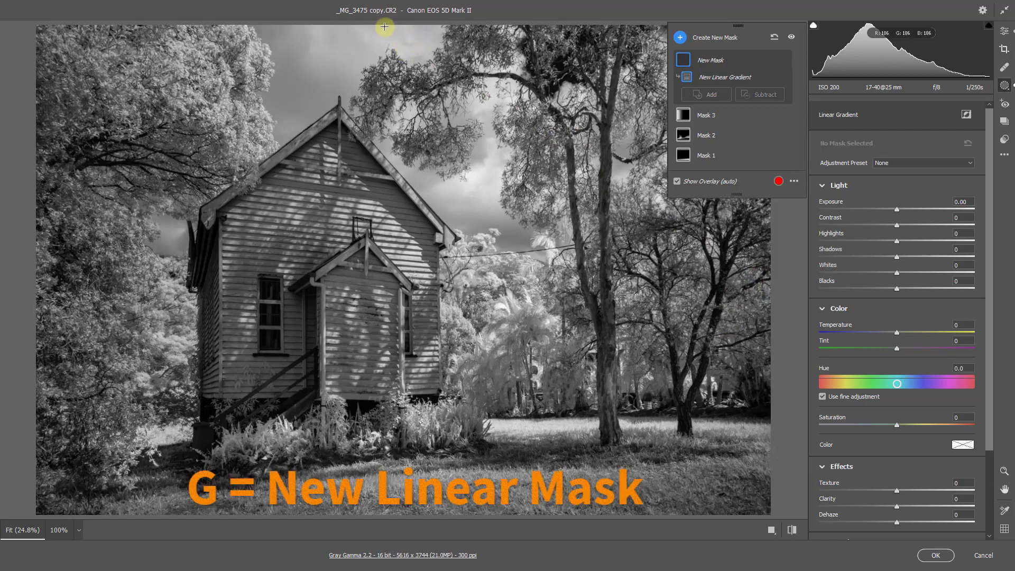
Add a linear gradient mask from the photo's top edge down over the sky and roof with Highlights -44 and Exposure -0.70.
{"action": "key", "text": "g"}
{"action": "left_click_drag", "start_coordinate": [386, 24], "coordinate": [380, 250]}
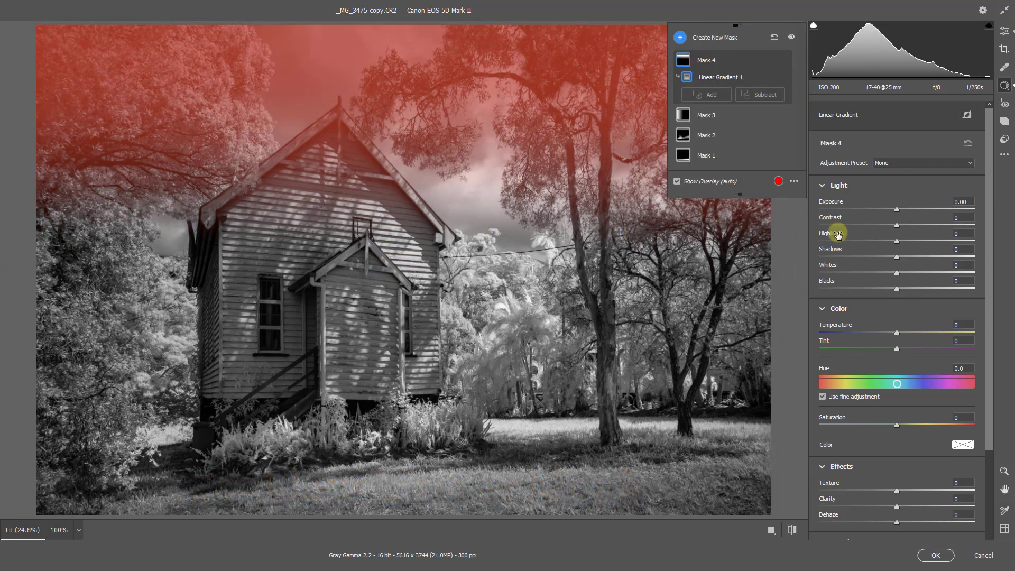
{"action": "left_click_drag", "start_coordinate": [896, 241], "coordinate": [861, 241]}
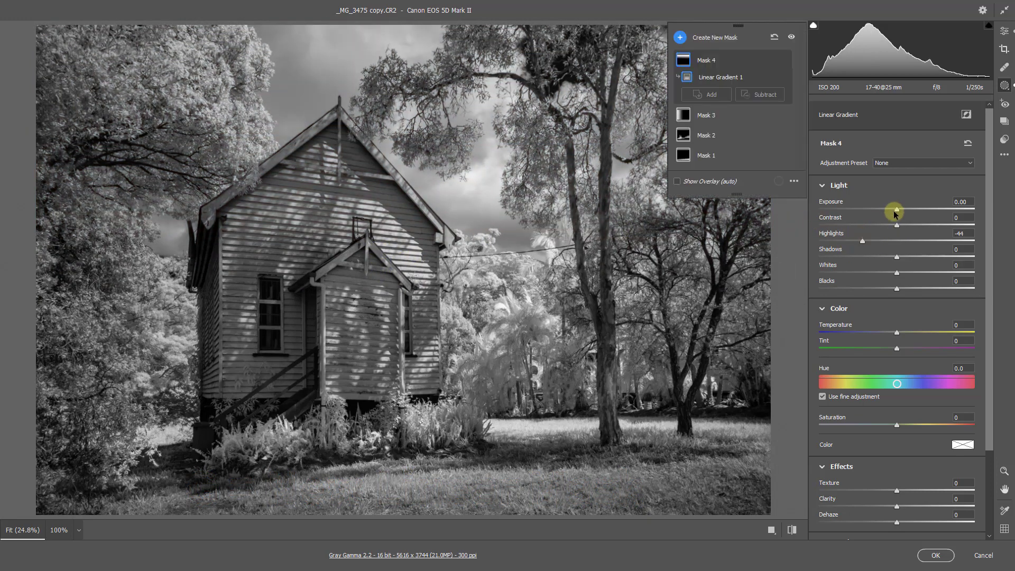
{"action": "left_click_drag", "start_coordinate": [896, 210], "coordinate": [882, 209]}
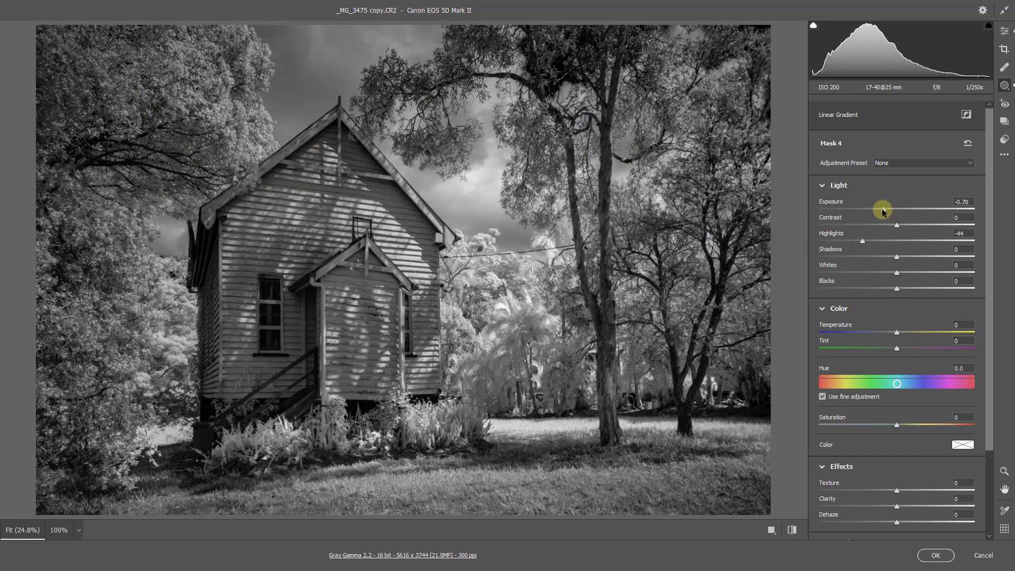
{"action": "left_click_drag", "start_coordinate": [881, 207], "coordinate": [882, 209]}
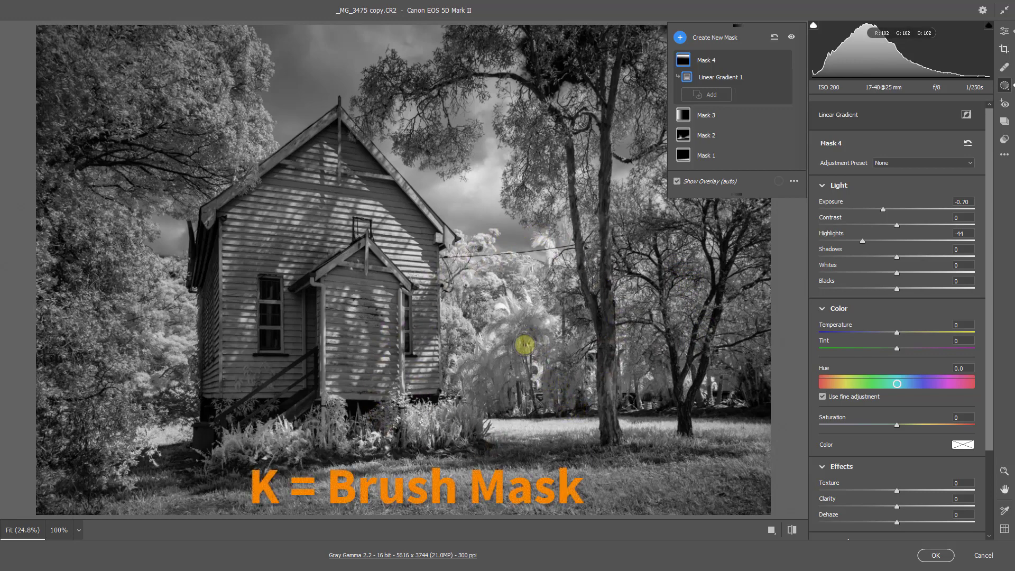
Set up another brush mask with Highlights -30, Exposure -1.10 and a brush size of 7.
{"action": "key", "text": "k"}
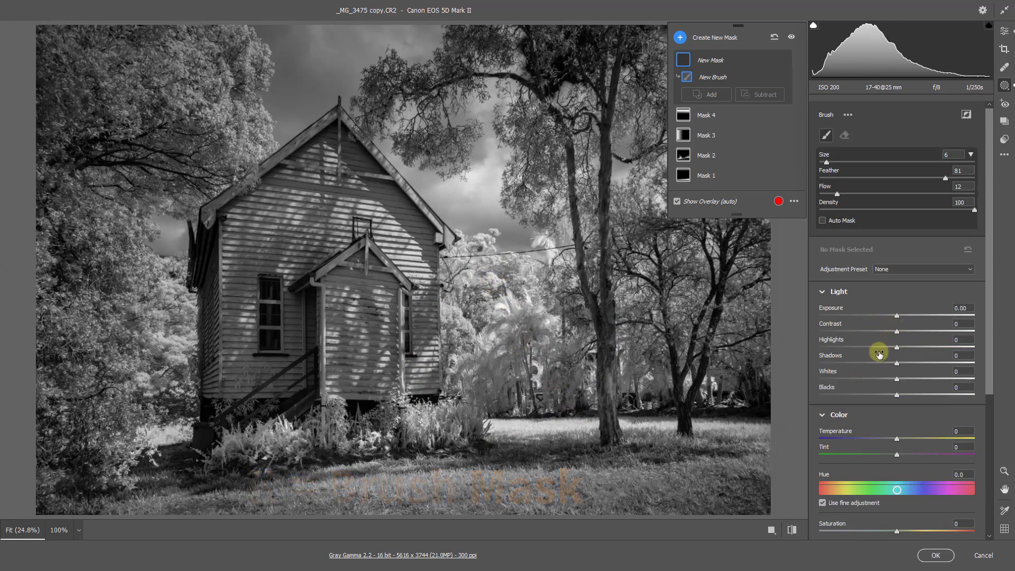
{"action": "left_click_drag", "start_coordinate": [875, 348], "coordinate": [873, 349]}
{"action": "left_click", "coordinate": [878, 316]}
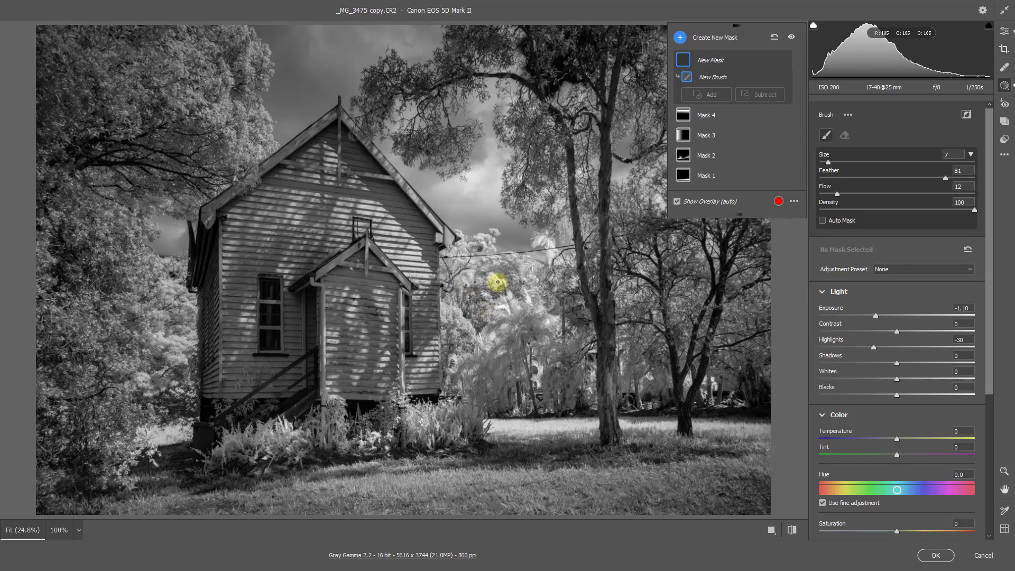
{"action": "key", "text": "bracketright"}
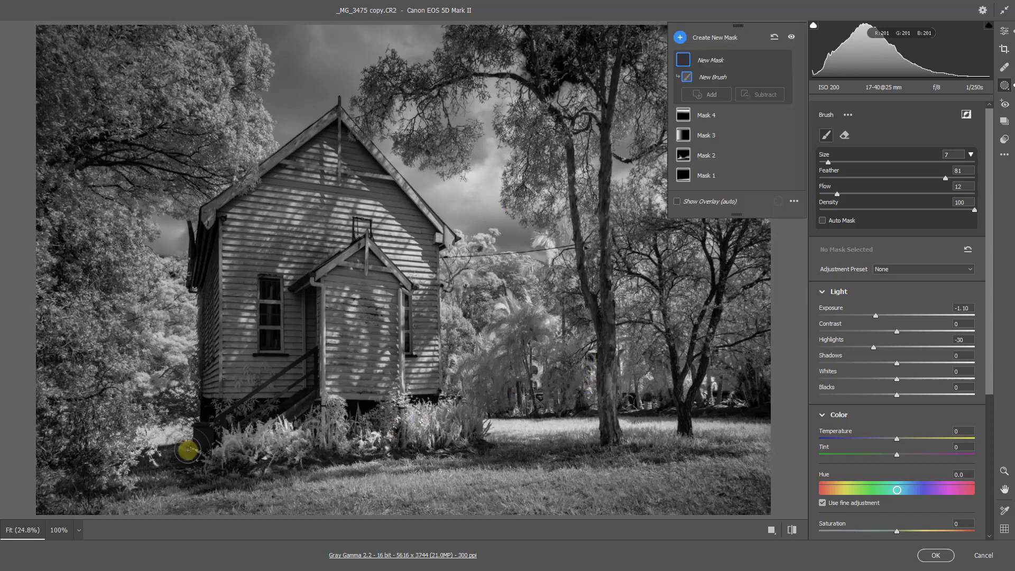
Paint the darkening mask over the bright foliage beside the house and on the right, and over the sunlit grass strip using brush size 3.
{"action": "mouse_move", "coordinate": [187, 451]}
{"action": "left_mouse_down"}
{"action": "mouse_move", "coordinate": [187, 425]}
{"action": "mouse_move", "coordinate": [116, 443]}
{"action": "mouse_move", "coordinate": [151, 435]}
{"action": "left_mouse_up"}
{"action": "mouse_move", "coordinate": [157, 244]}
{"action": "left_mouse_down"}
{"action": "mouse_move", "coordinate": [177, 230]}
{"action": "mouse_move", "coordinate": [127, 349]}
{"action": "mouse_move", "coordinate": [162, 292]}
{"action": "mouse_move", "coordinate": [170, 350]}
{"action": "mouse_move", "coordinate": [182, 329]}
{"action": "mouse_move", "coordinate": [168, 327]}
{"action": "mouse_move", "coordinate": [173, 378]}
{"action": "left_mouse_up"}
{"action": "mouse_move", "coordinate": [669, 225]}
{"action": "left_mouse_down"}
{"action": "mouse_move", "coordinate": [654, 248]}
{"action": "mouse_move", "coordinate": [686, 259]}
{"action": "mouse_move", "coordinate": [681, 368]}
{"action": "mouse_move", "coordinate": [706, 369]}
{"action": "mouse_move", "coordinate": [663, 391]}
{"action": "mouse_move", "coordinate": [710, 389]}
{"action": "mouse_move", "coordinate": [669, 390]}
{"action": "left_mouse_up"}
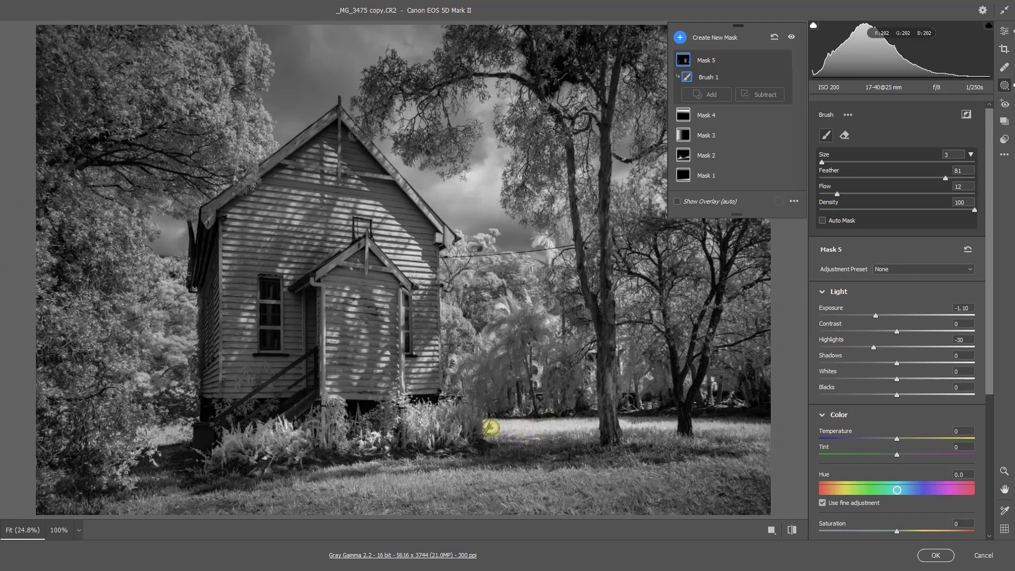
{"action": "left_click_drag", "start_coordinate": [491, 427], "coordinate": [535, 427]}
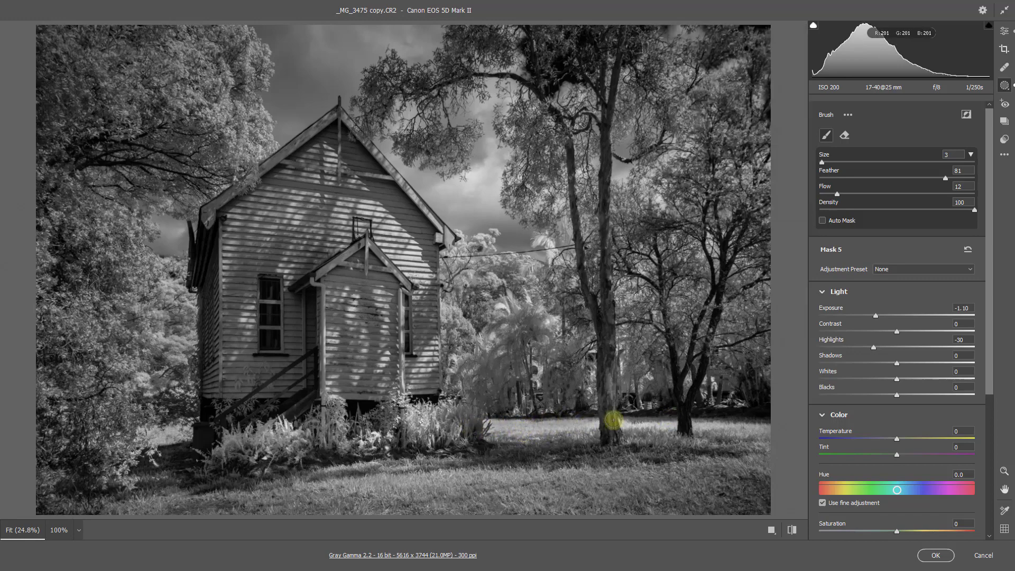
{"action": "mouse_move", "coordinate": [613, 421]}
{"action": "left_mouse_down"}
{"action": "mouse_move", "coordinate": [703, 424]}
{"action": "mouse_move", "coordinate": [677, 420]}
{"action": "left_mouse_up"}
{"action": "mouse_move", "coordinate": [525, 433]}
{"action": "left_mouse_down"}
{"action": "mouse_move", "coordinate": [623, 425]}
{"action": "mouse_move", "coordinate": [583, 428]}
{"action": "left_mouse_up"}
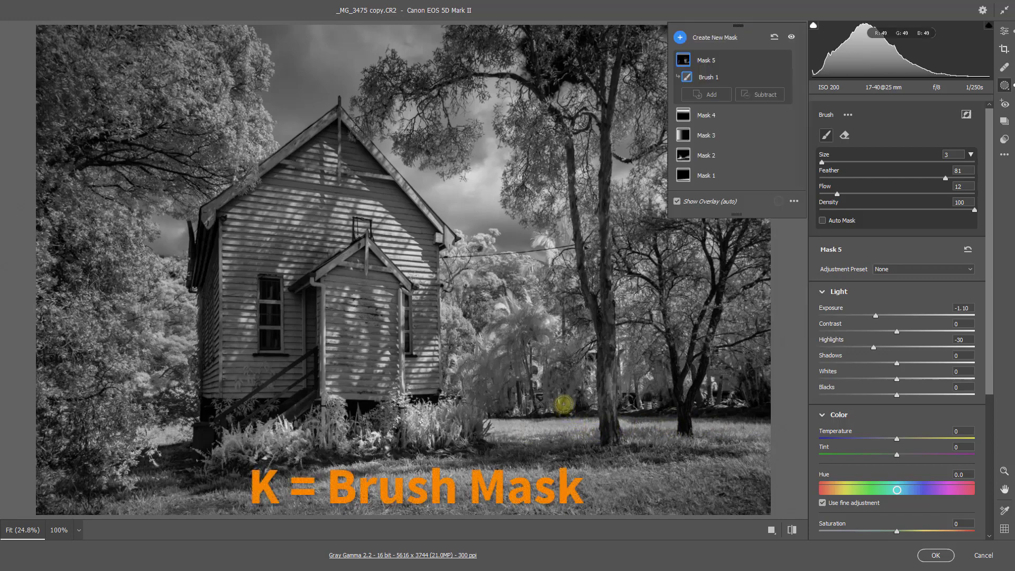
Add a brush mask with brush size 8, Exposure +0.90 and Highlights +20, painting over the house's front wall, window, stairs and the plants below.
{"action": "key", "text": "k"}
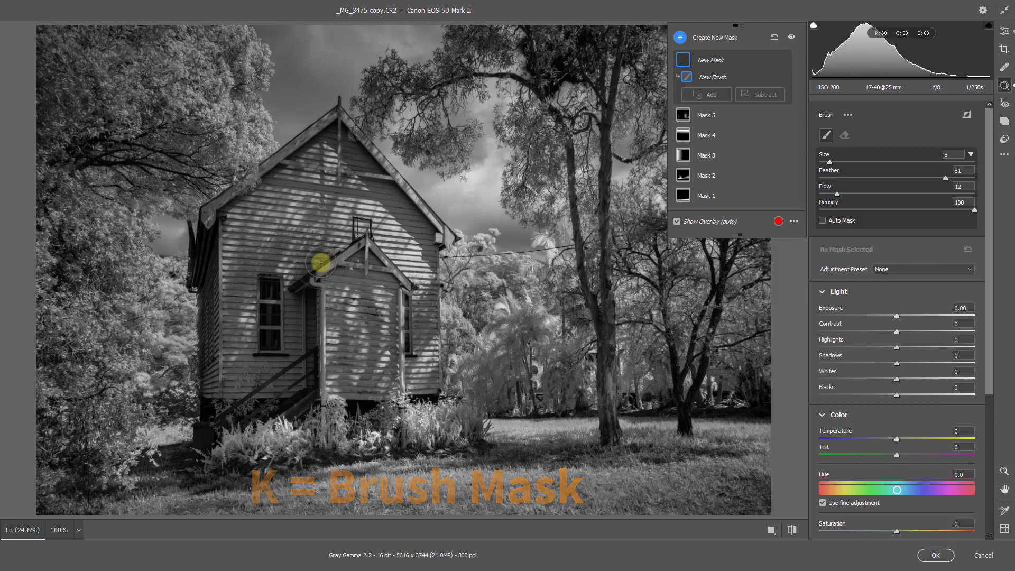
{"action": "mouse_move", "coordinate": [251, 231]}
{"action": "left_mouse_down"}
{"action": "mouse_move", "coordinate": [242, 380]}
{"action": "mouse_move", "coordinate": [268, 241]}
{"action": "mouse_move", "coordinate": [285, 344]}
{"action": "mouse_move", "coordinate": [310, 385]}
{"action": "left_mouse_up"}
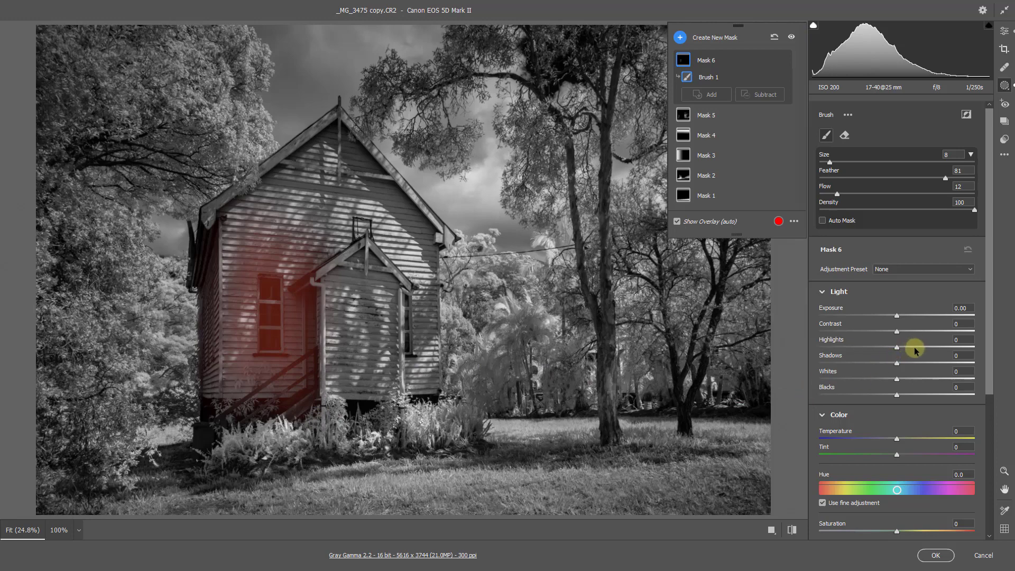
{"action": "left_click_drag", "start_coordinate": [916, 349], "coordinate": [915, 316]}
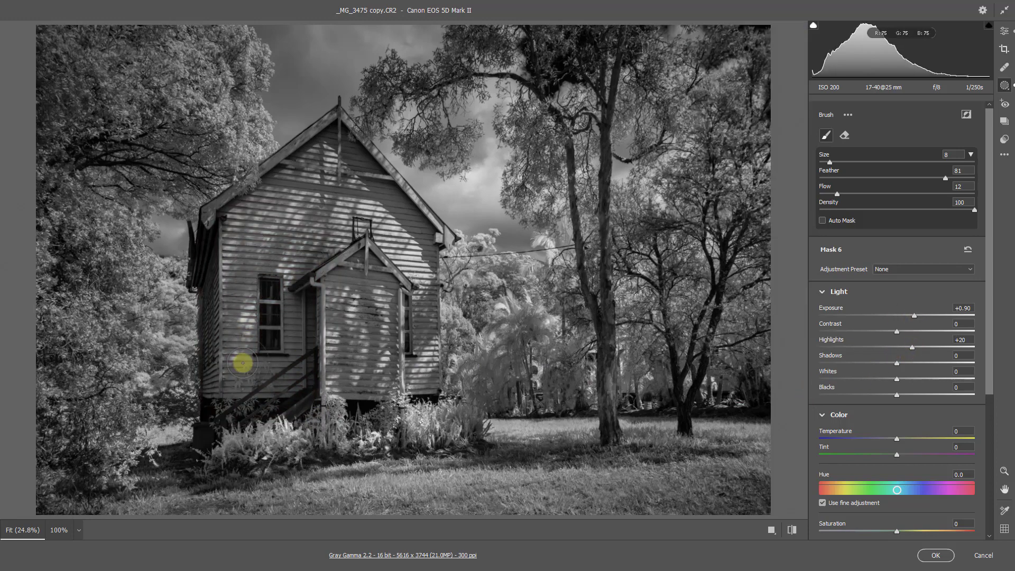
{"action": "mouse_move", "coordinate": [243, 363]}
{"action": "left_mouse_down"}
{"action": "mouse_move", "coordinate": [226, 334]}
{"action": "mouse_move", "coordinate": [243, 420]}
{"action": "mouse_move", "coordinate": [313, 397]}
{"action": "mouse_move", "coordinate": [370, 293]}
{"action": "mouse_move", "coordinate": [399, 349]}
{"action": "mouse_move", "coordinate": [411, 349]}
{"action": "mouse_move", "coordinate": [289, 351]}
{"action": "mouse_move", "coordinate": [288, 173]}
{"action": "mouse_move", "coordinate": [282, 218]}
{"action": "mouse_move", "coordinate": [328, 184]}
{"action": "mouse_move", "coordinate": [428, 266]}
{"action": "mouse_move", "coordinate": [282, 437]}
{"action": "mouse_move", "coordinate": [265, 402]}
{"action": "mouse_move", "coordinate": [305, 363]}
{"action": "mouse_move", "coordinate": [236, 411]}
{"action": "mouse_move", "coordinate": [316, 345]}
{"action": "mouse_move", "coordinate": [285, 340]}
{"action": "mouse_move", "coordinate": [314, 374]}
{"action": "mouse_move", "coordinate": [470, 411]}
{"action": "left_mouse_up"}
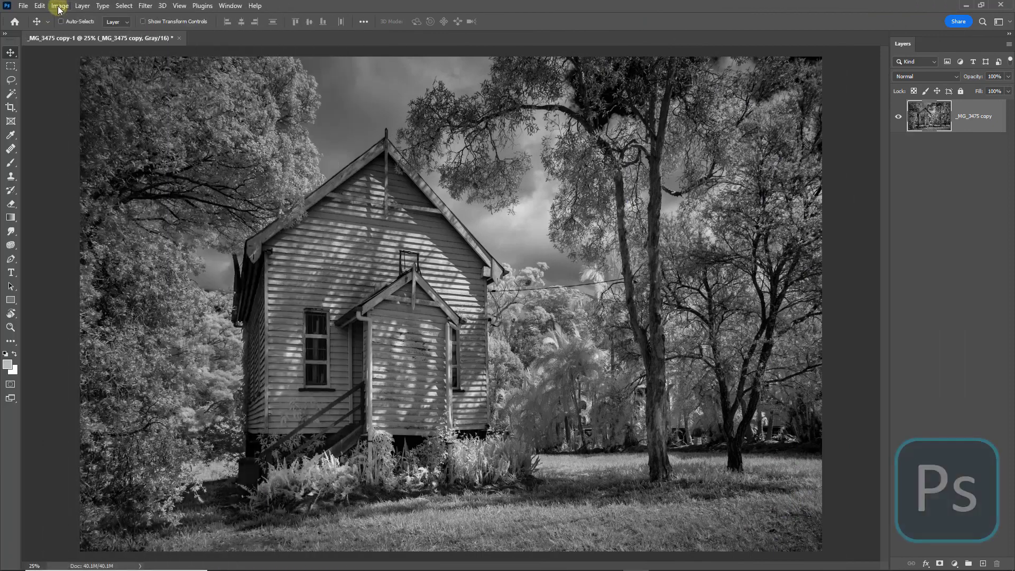
In Photoshop, convert the photo's colour mode to RGB Color.
{"action": "left_click", "coordinate": [59, 7]}
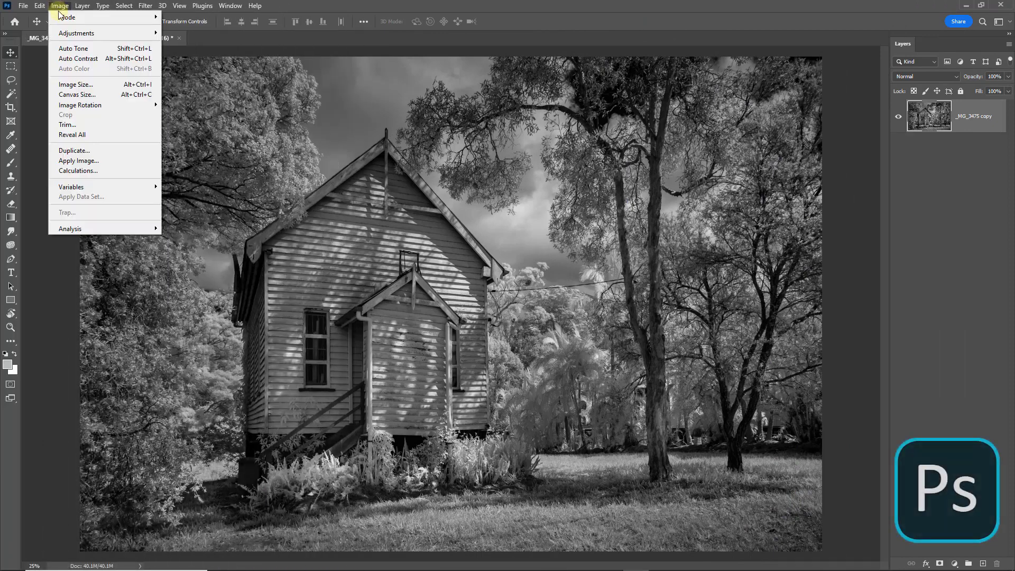
{"action": "mouse_move", "coordinate": [80, 18]}
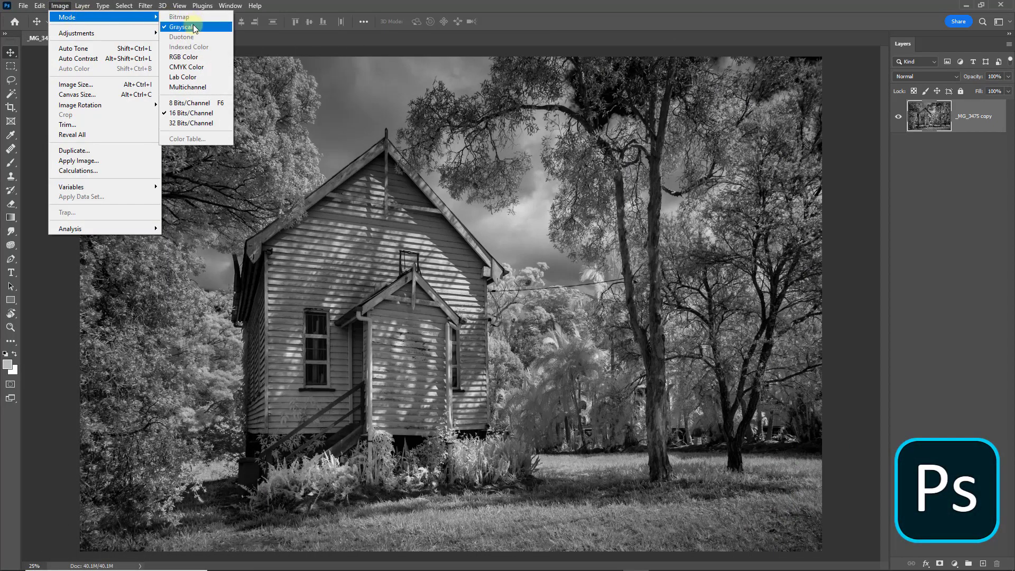
{"action": "left_click", "coordinate": [181, 62]}
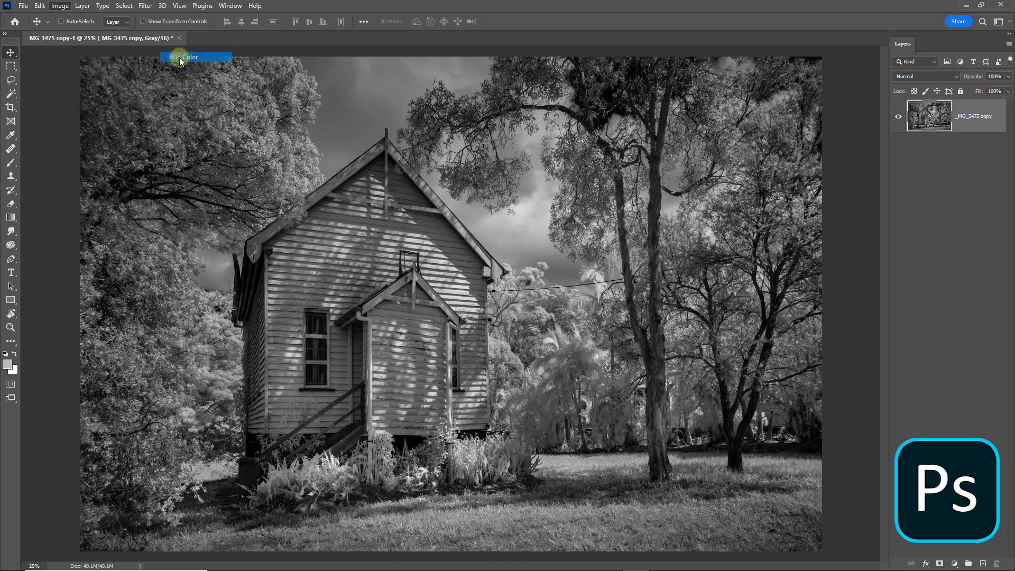
Open the photo in the Nik Collection's Silver Efex Pro 2 filter and choose the preset 006 High Structure (smooth).
{"action": "left_click", "coordinate": [145, 6]}
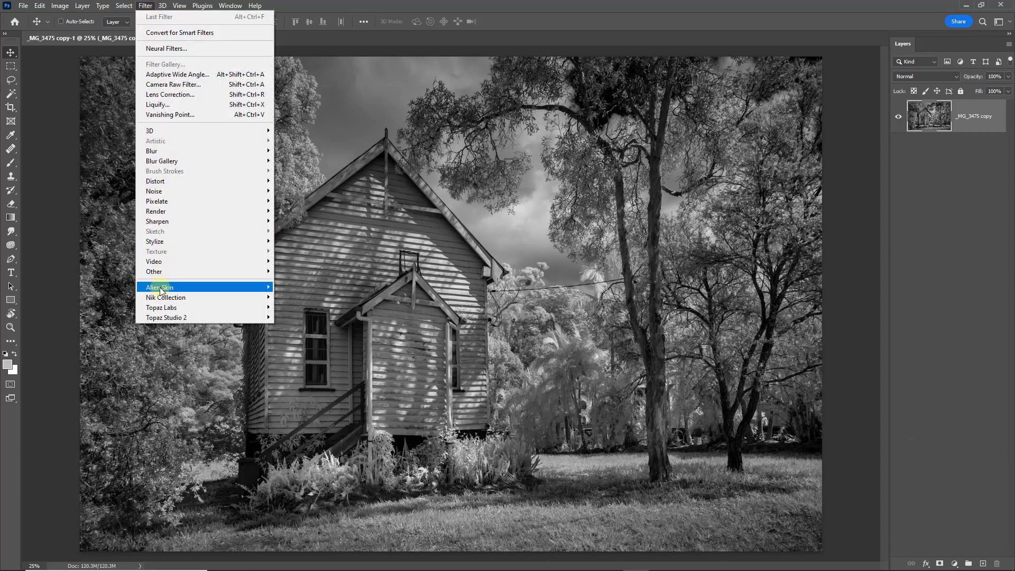
{"action": "mouse_move", "coordinate": [160, 301]}
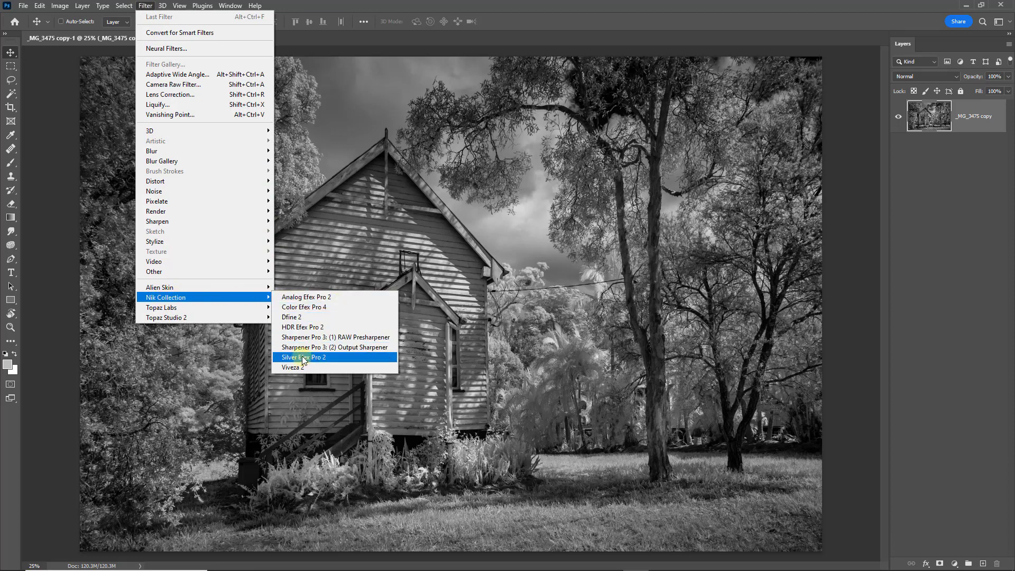
{"action": "left_click", "coordinate": [303, 359]}
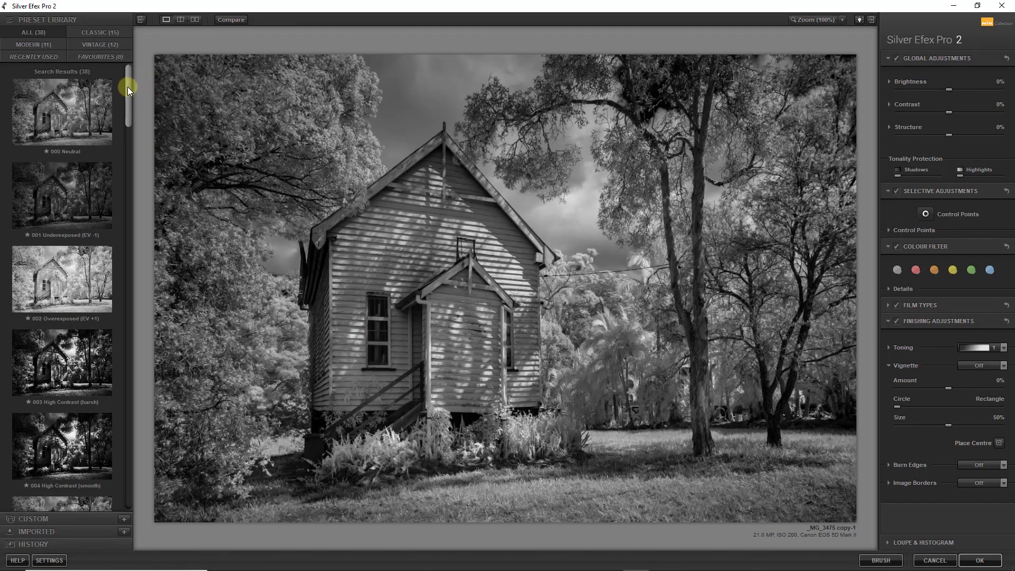
{"action": "left_click_drag", "start_coordinate": [130, 86], "coordinate": [129, 123]}
{"action": "left_click", "coordinate": [65, 268]}
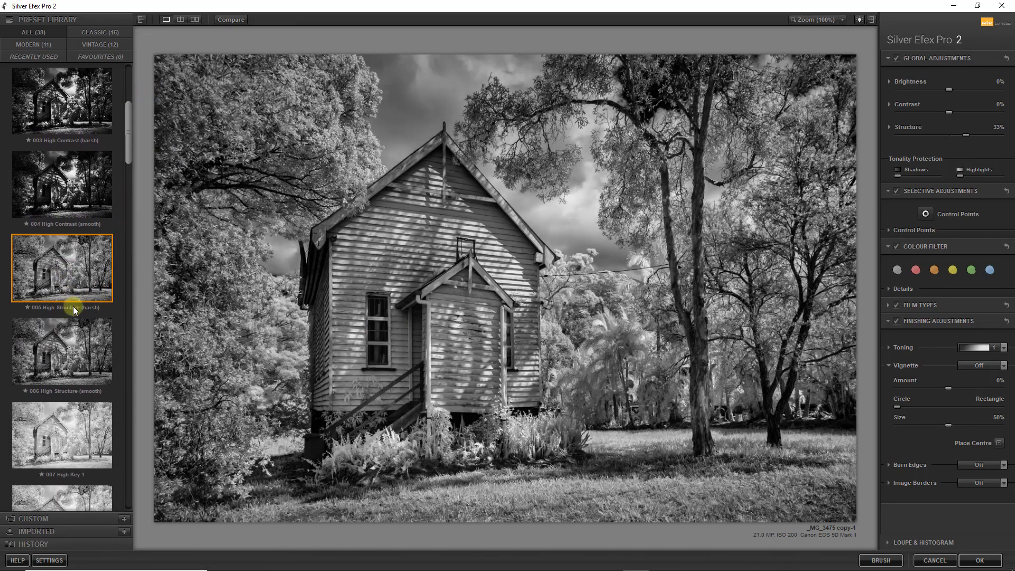
{"action": "left_click", "coordinate": [59, 353]}
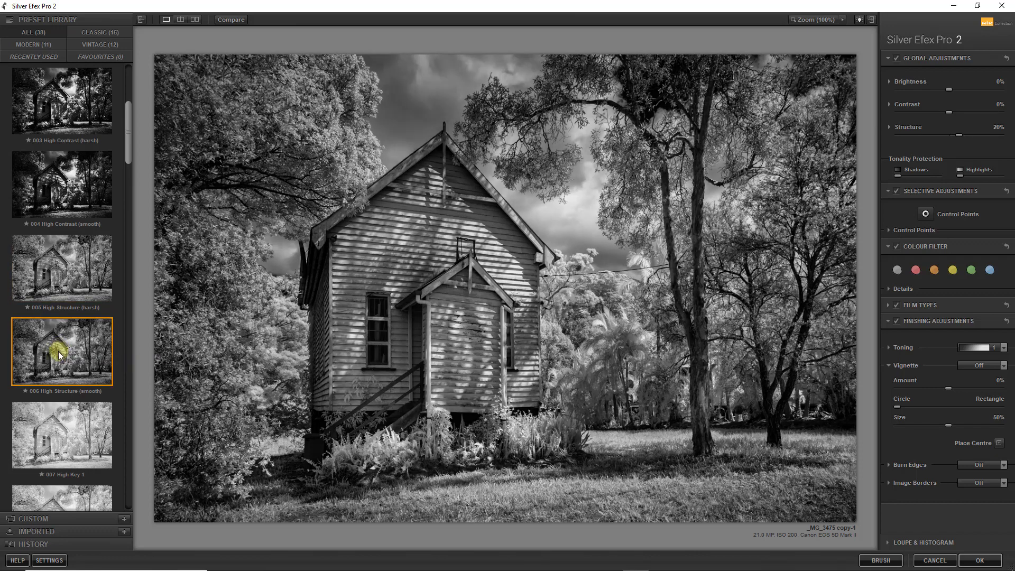
Compare the High Structure (smooth) preset with the original photo and apply the Silver Efex Pro 2 filter.
{"action": "left_click", "coordinate": [228, 21]}
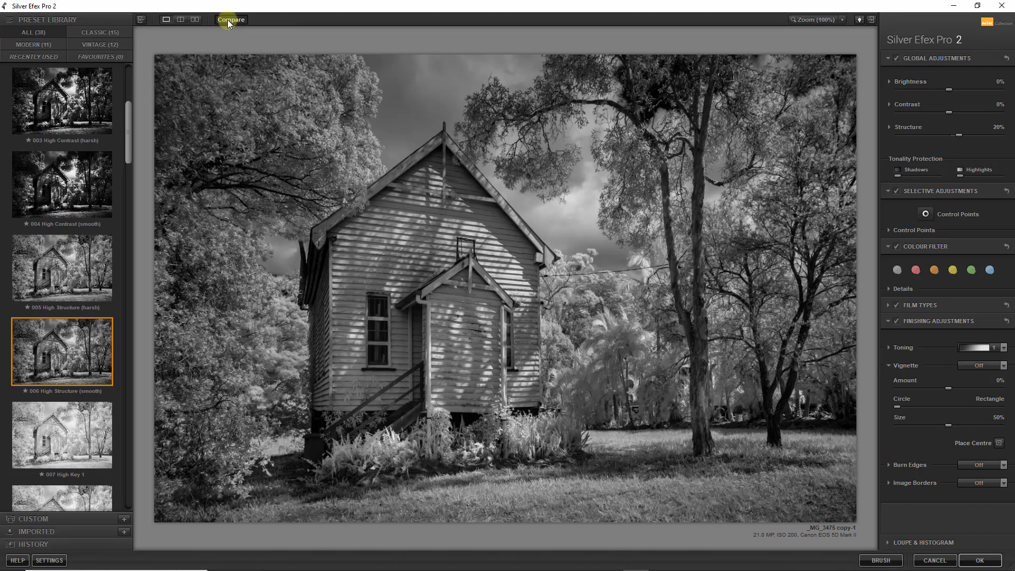
{"action": "left_click", "coordinate": [228, 20]}
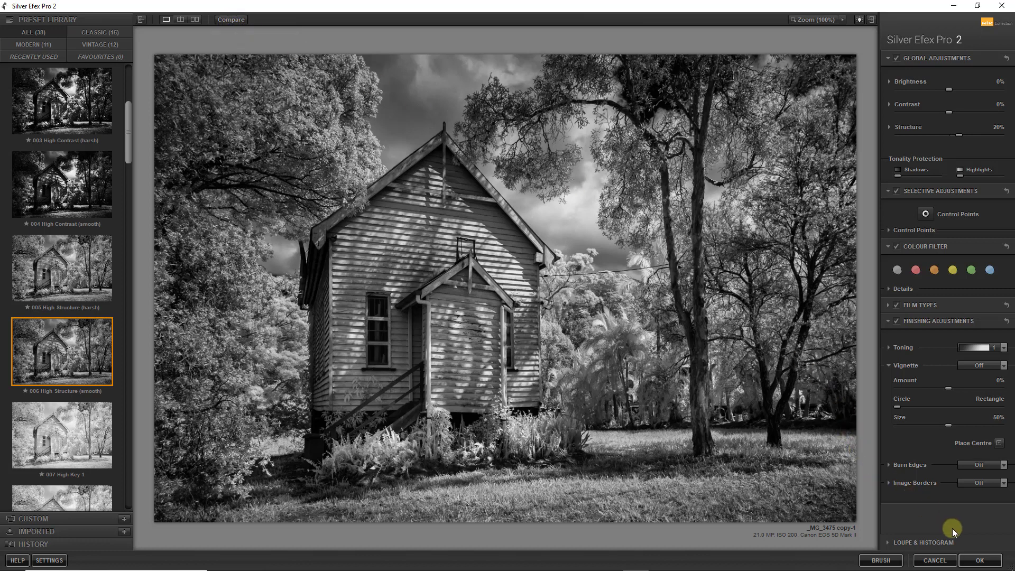
{"action": "left_click", "coordinate": [980, 561]}
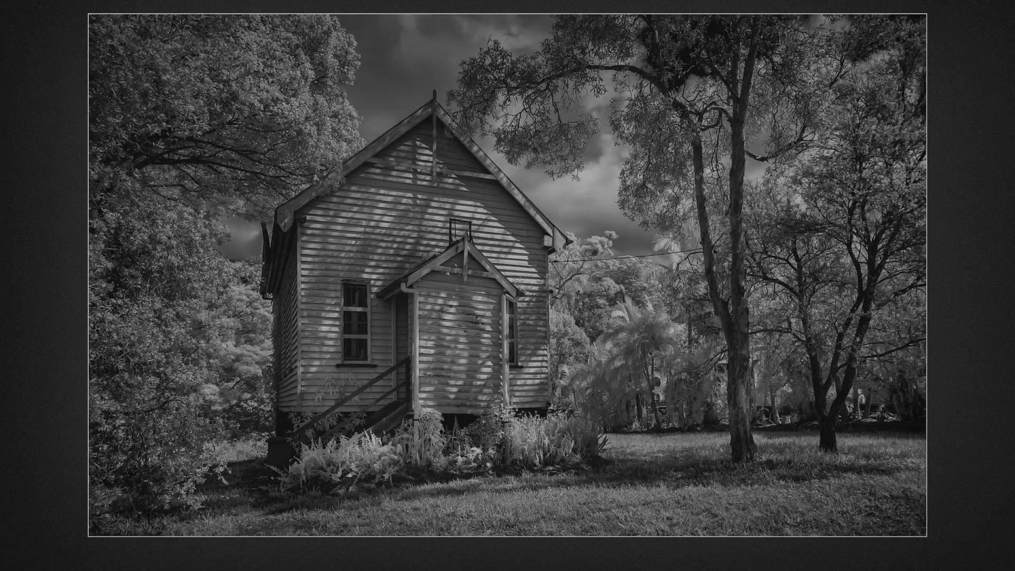